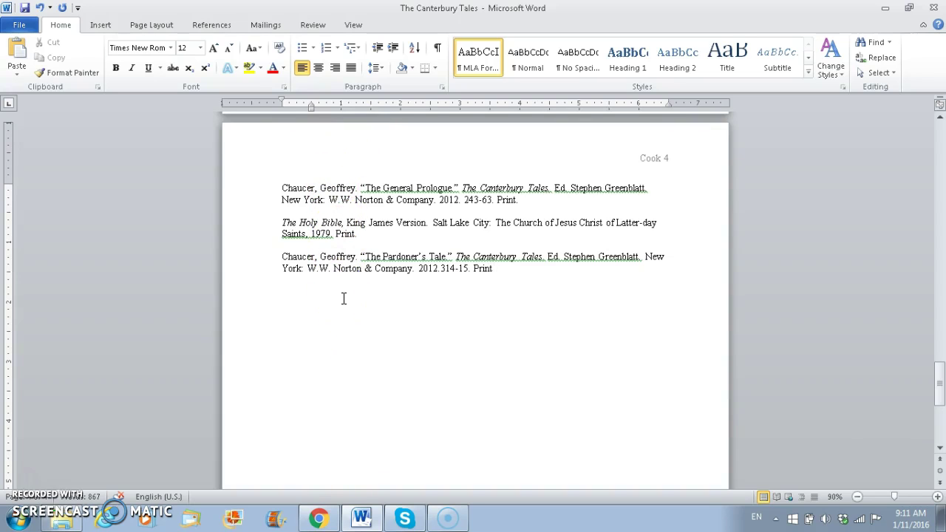
# Insert a centered "Works Cited" heading on its own line above the first citation on page 4
pyautogui.click(277, 186)
pyautogui.press('Return')
pyautogui.click(283, 188)
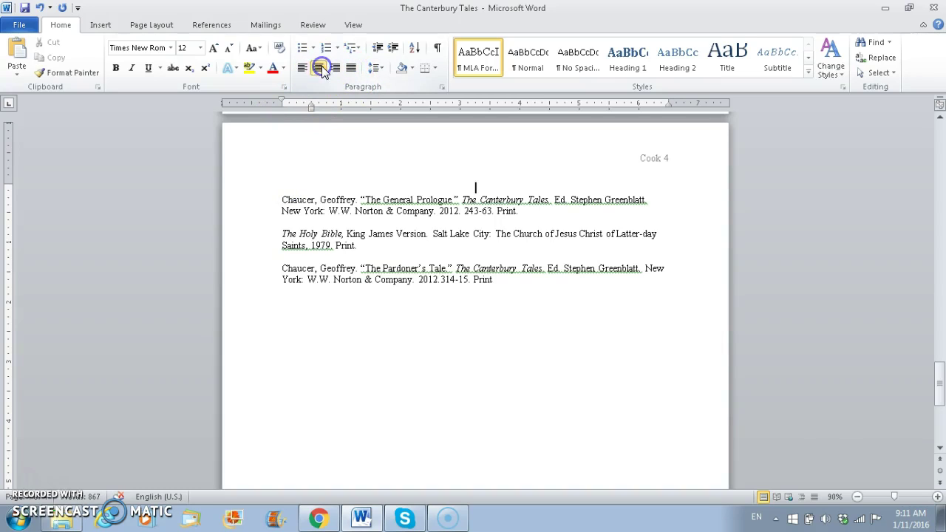
pyautogui.write('Workd')
pyautogui.press('BackSpace')
pyautogui.write('s Cited')
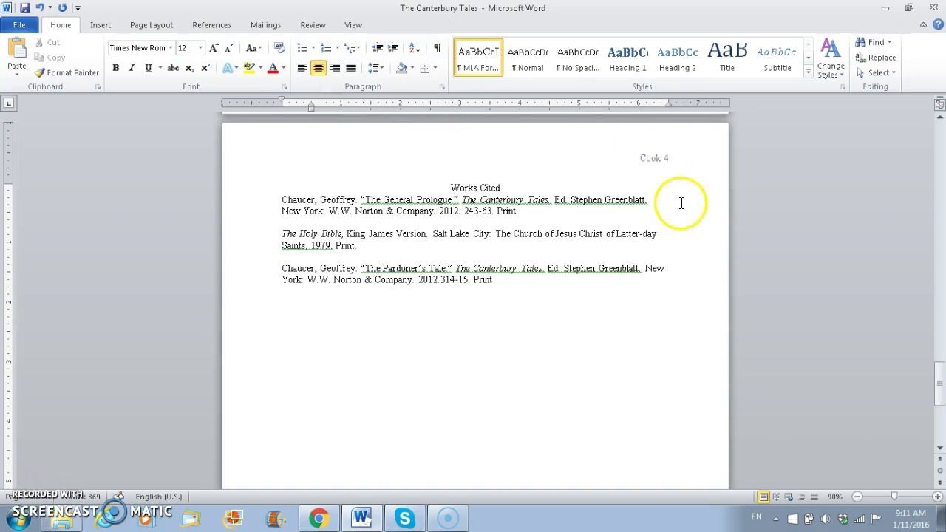
pyautogui.click(700, 255)
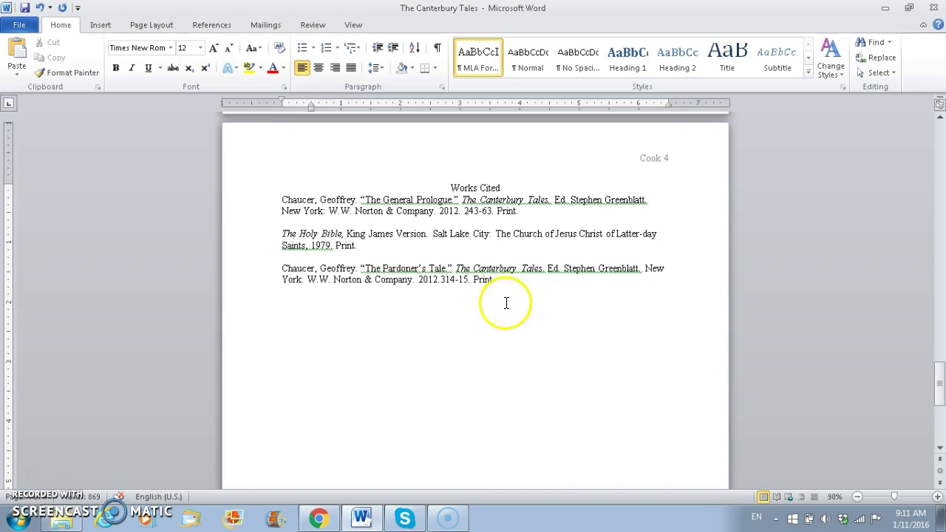
# Move the "The Pardoner's Tale" citation directly below the "The General Prologue" citation, ahead of The Holy Bible entry
pyautogui.moveTo(505, 284); pyautogui.dragTo(273, 273)
pyautogui.hotkey('ctrl', 'c')
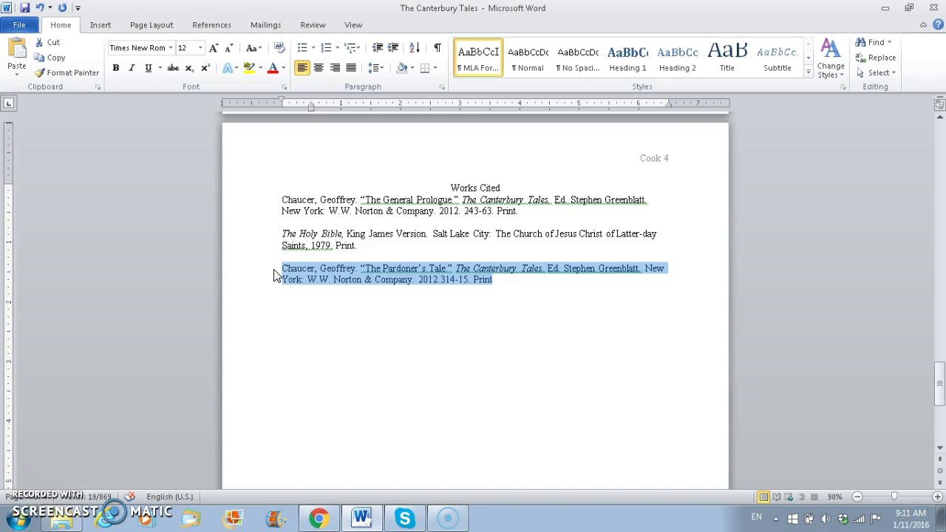
pyautogui.click(542, 218)
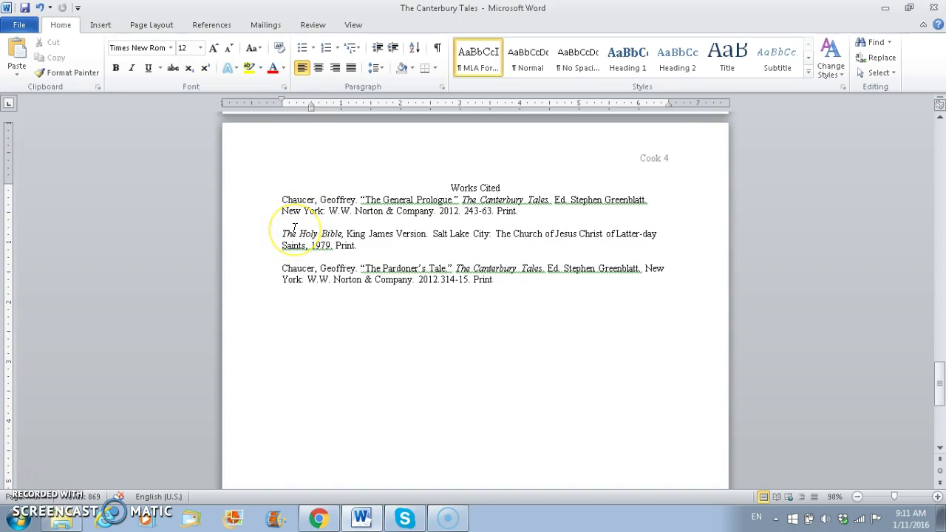
pyautogui.hotkey('ctrl', 'v')
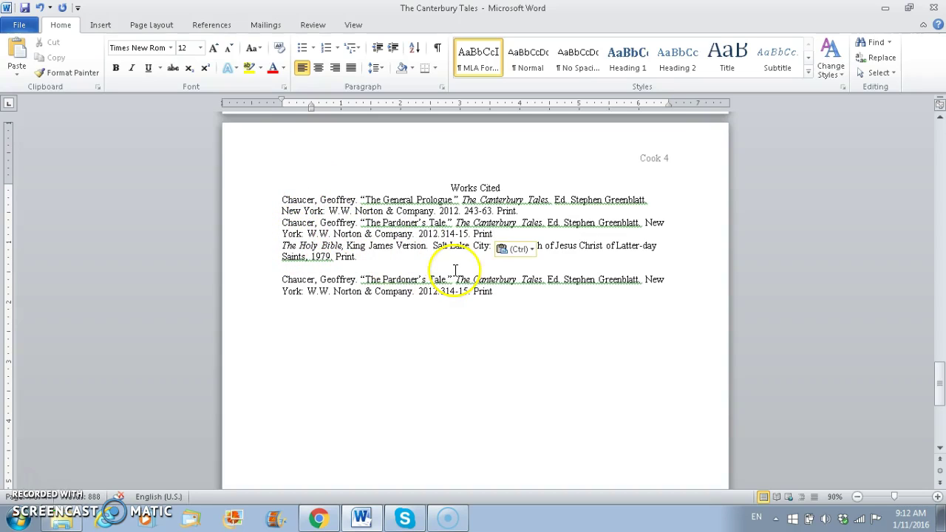
pyautogui.moveTo(494, 293); pyautogui.dragTo(269, 285)
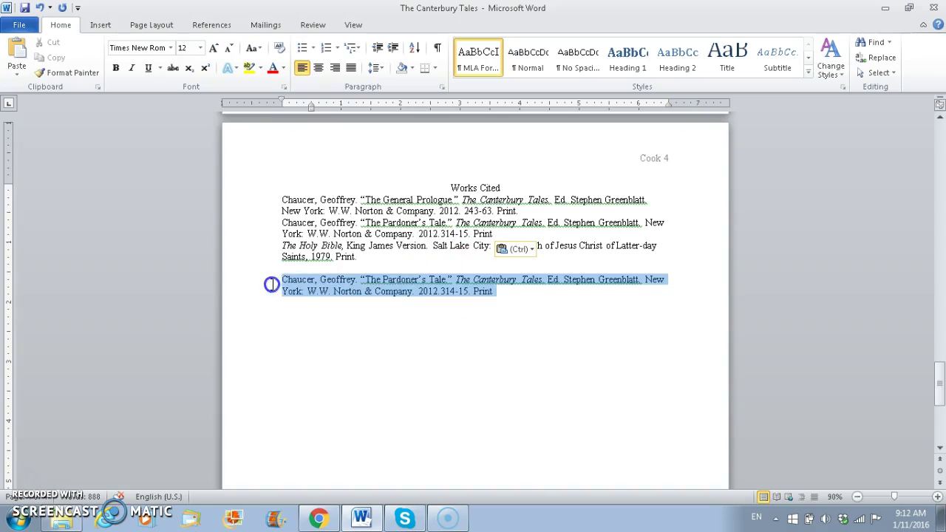
pyautogui.press('Delete')
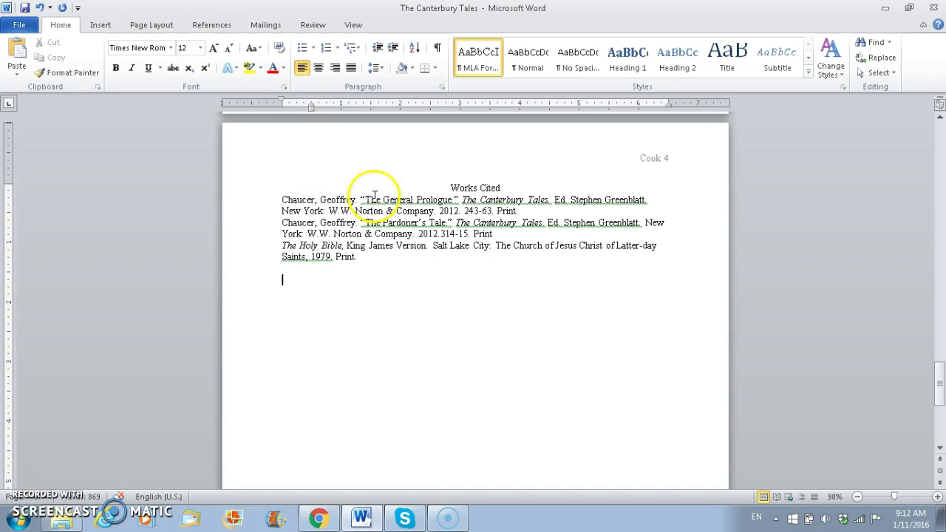
pyautogui.moveTo(364, 199); pyautogui.dragTo(436, 203)
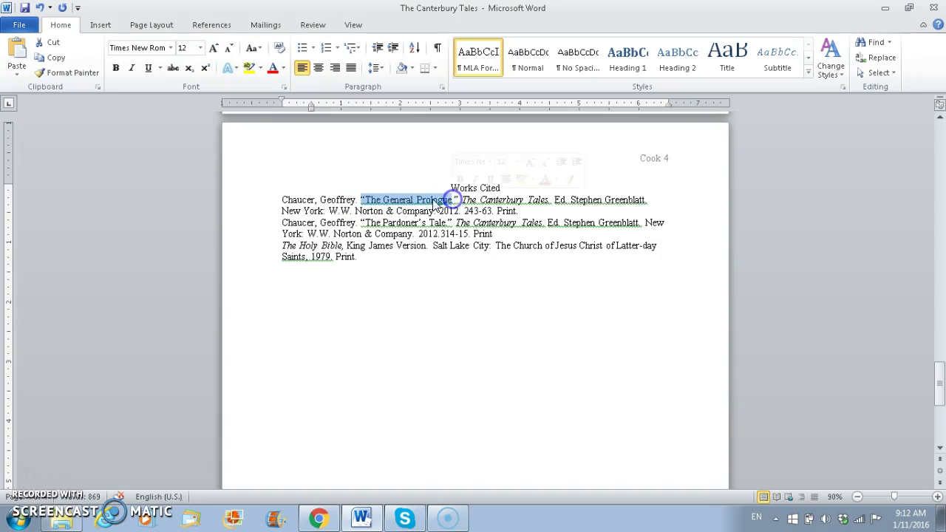
pyautogui.moveTo(361, 223); pyautogui.dragTo(450, 222)
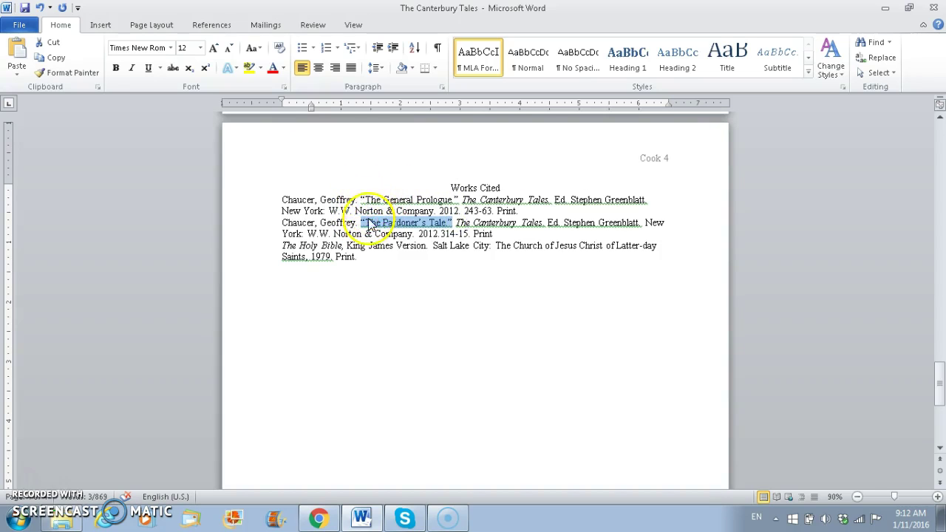
pyautogui.moveTo(383, 200); pyautogui.dragTo(433, 197)
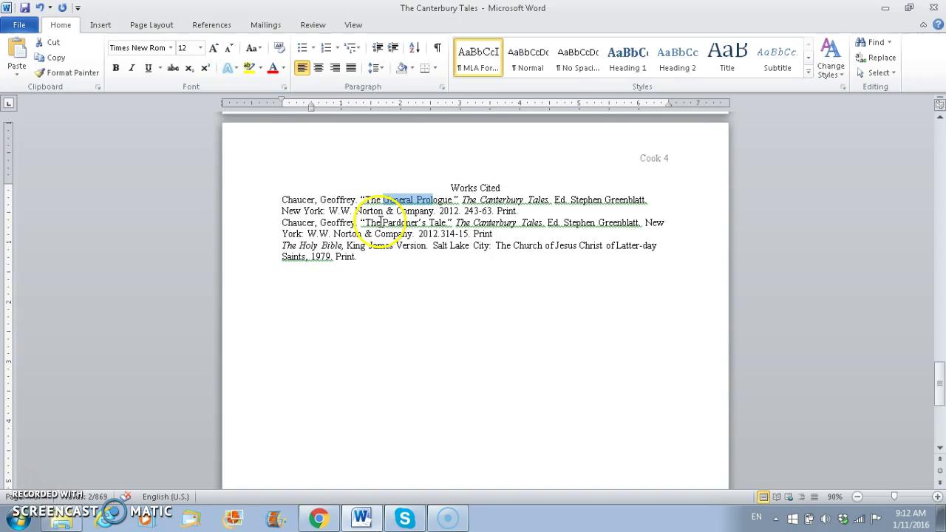
pyautogui.moveTo(380, 222); pyautogui.dragTo(435, 231)
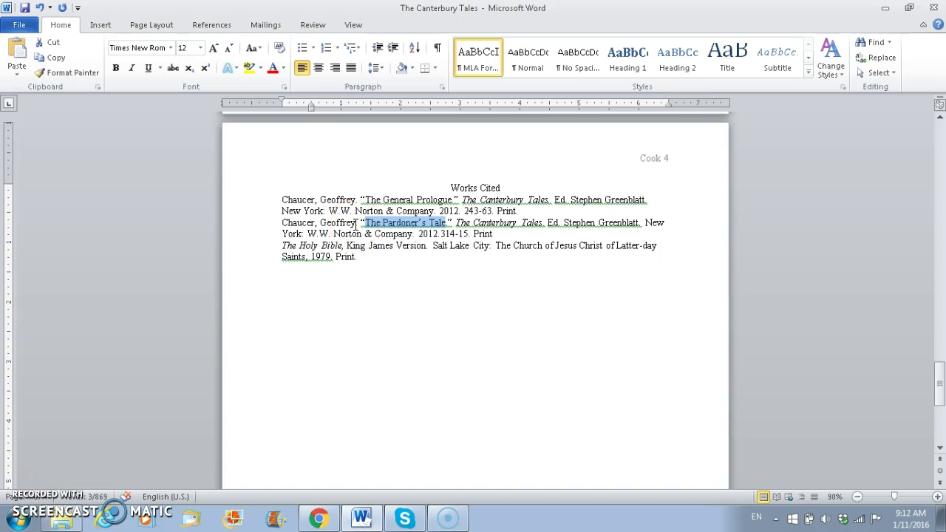
# Replace the author's name in the "The Pardoner's Tale" citation with three spaced em dashes and a period, without automatic bullet formatting
pyautogui.moveTo(357, 223); pyautogui.dragTo(285, 224)
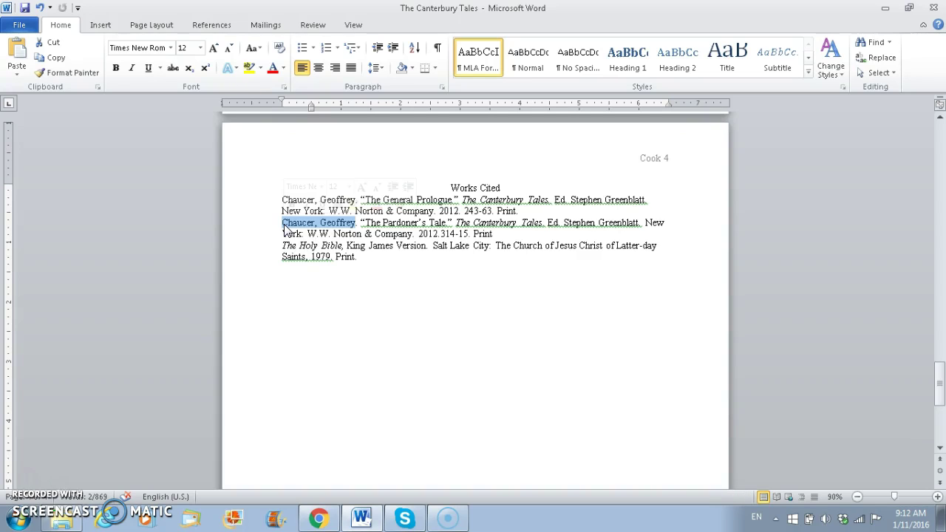
pyautogui.press('alt')
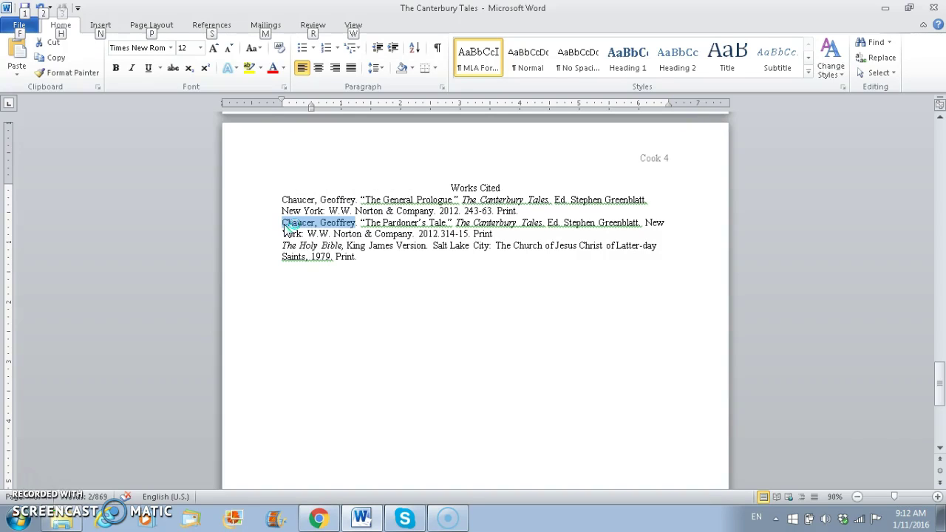
pyautogui.press('alt')
pyautogui.write('---')
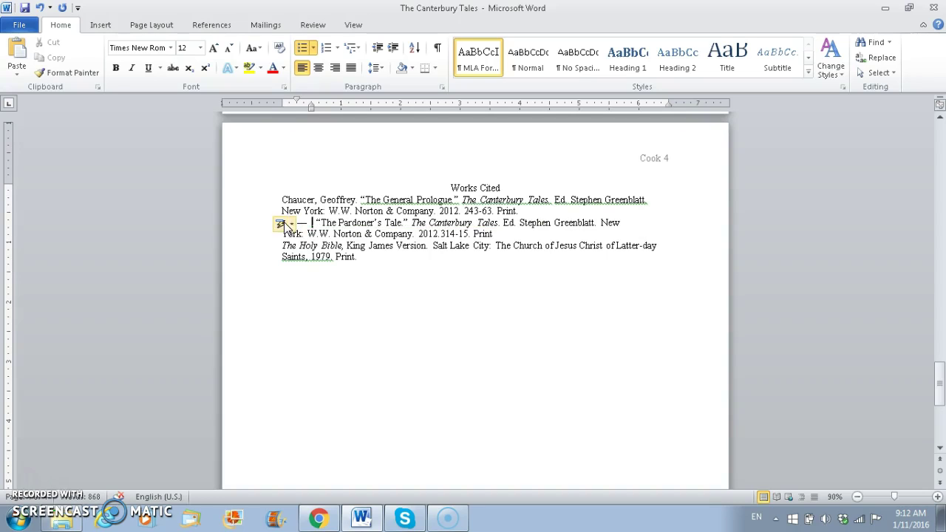
pyautogui.click(283, 225)
pyautogui.click(295, 246)
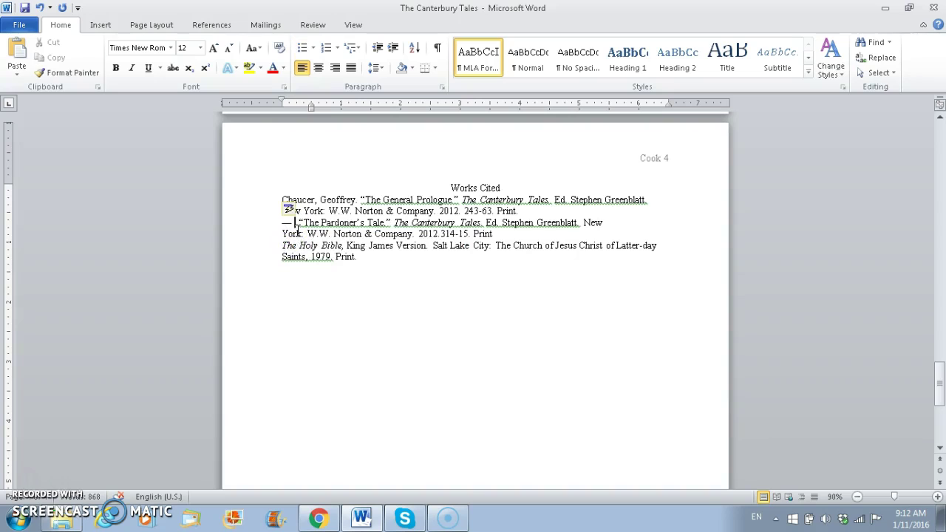
pyautogui.hotkey('ctrl', 'alt', '-')
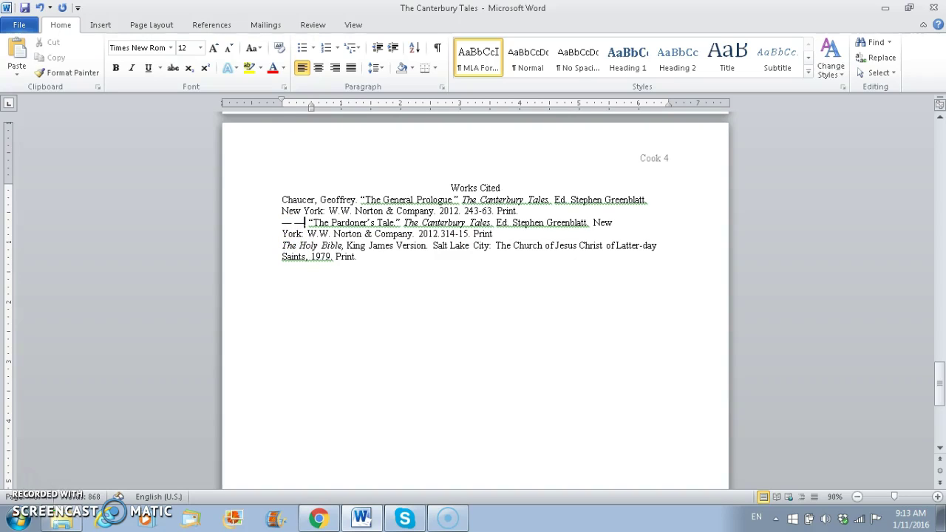
pyautogui.write('.')
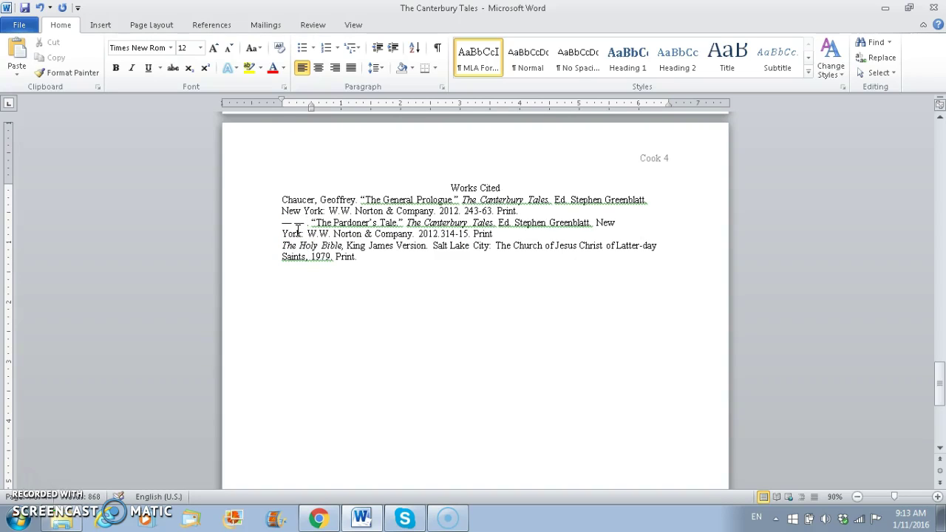
pyautogui.hotkey('ctrl', 'alt', '-')
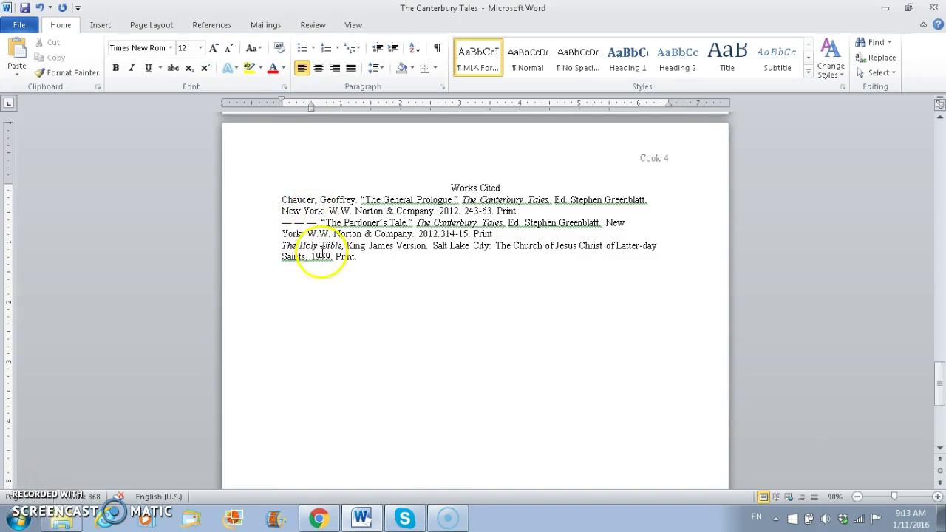
# Set the line spacing of the Works Cited heading and all three citations to 2.0
pyautogui.click(376, 276)
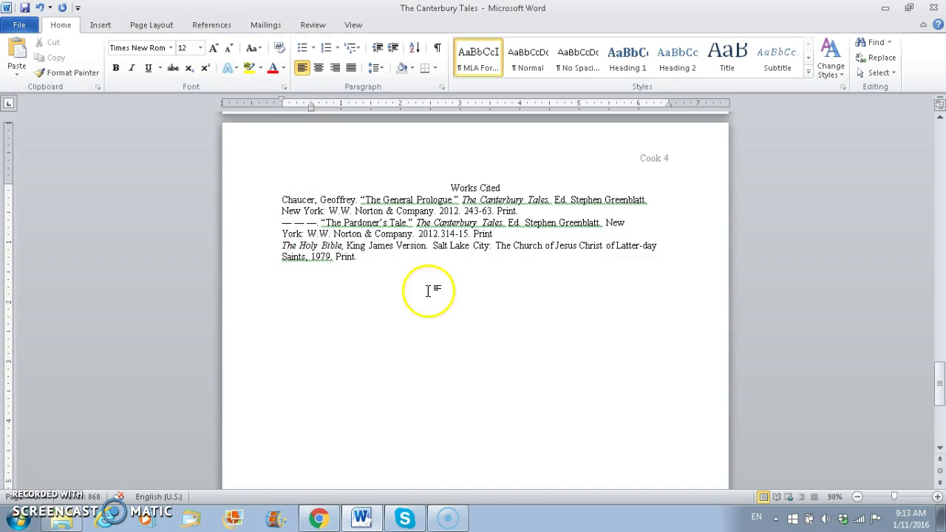
pyautogui.keyDown('shift'); pyautogui.click(247, 182); pyautogui.keyUp('shift')
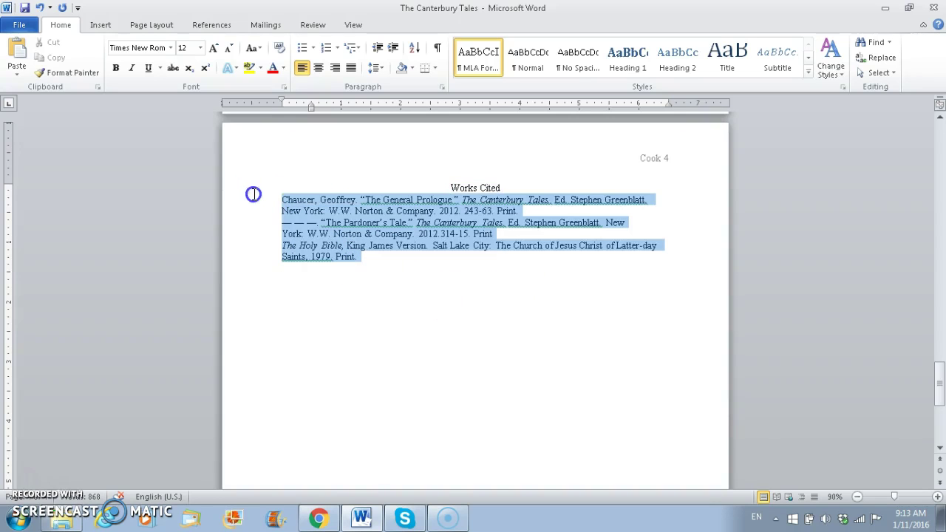
pyautogui.click(379, 67)
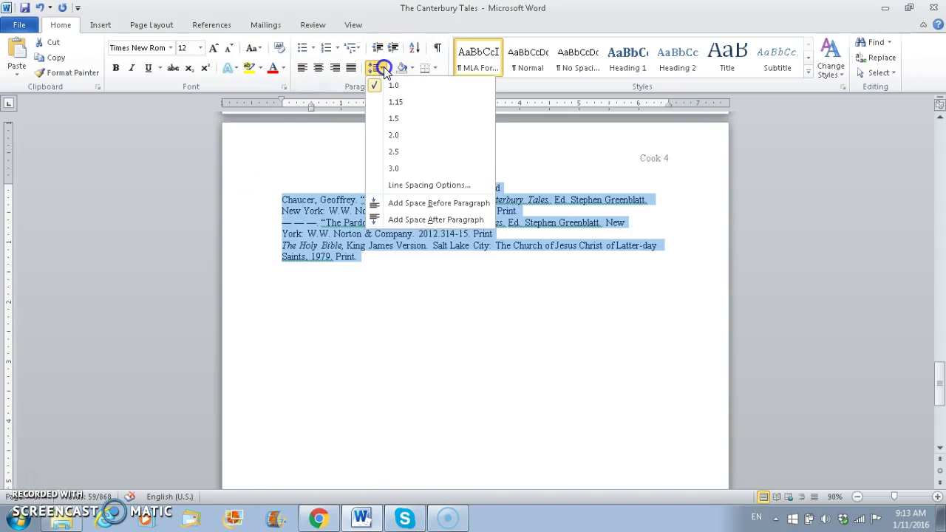
pyautogui.click(391, 136)
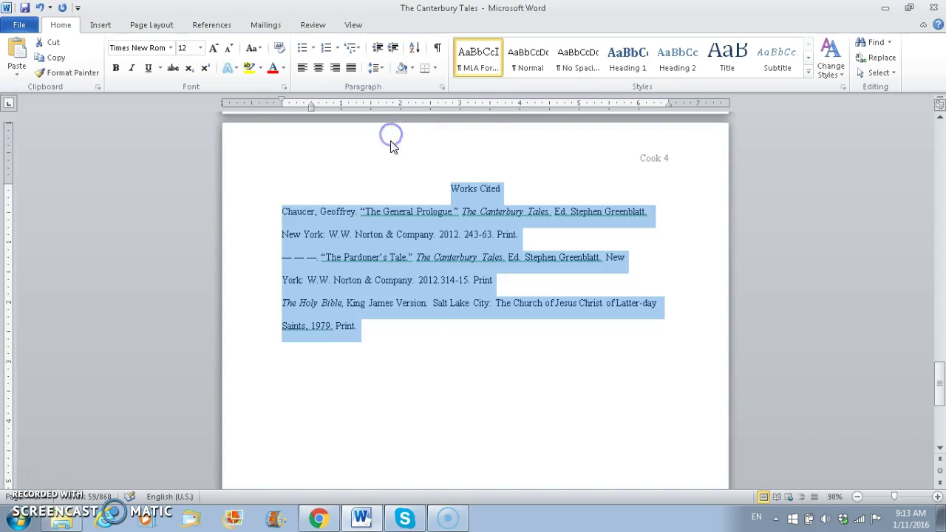
pyautogui.click(458, 371)
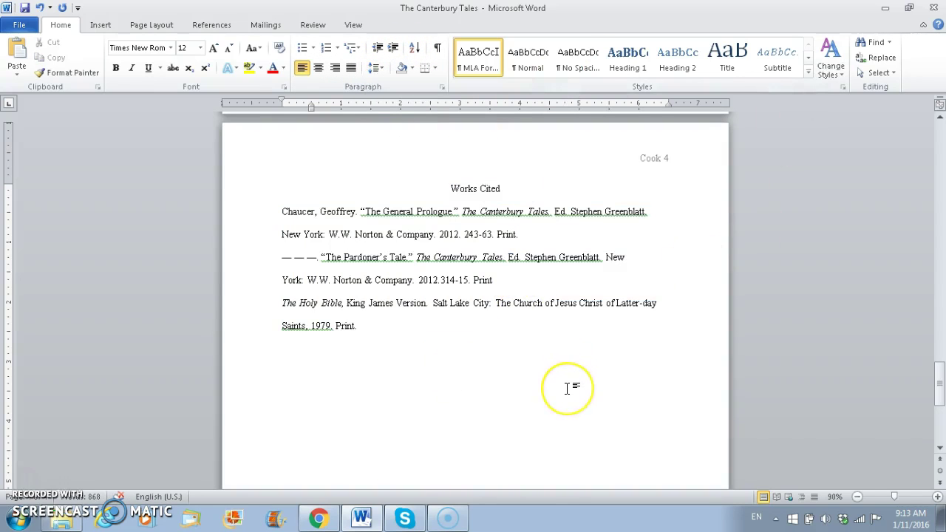
pyautogui.click(379, 67)
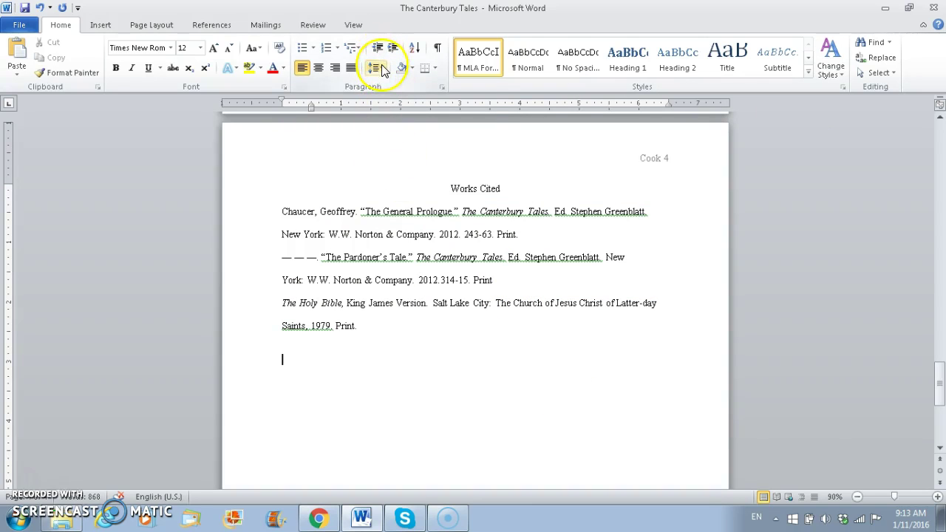
pyautogui.click(378, 66)
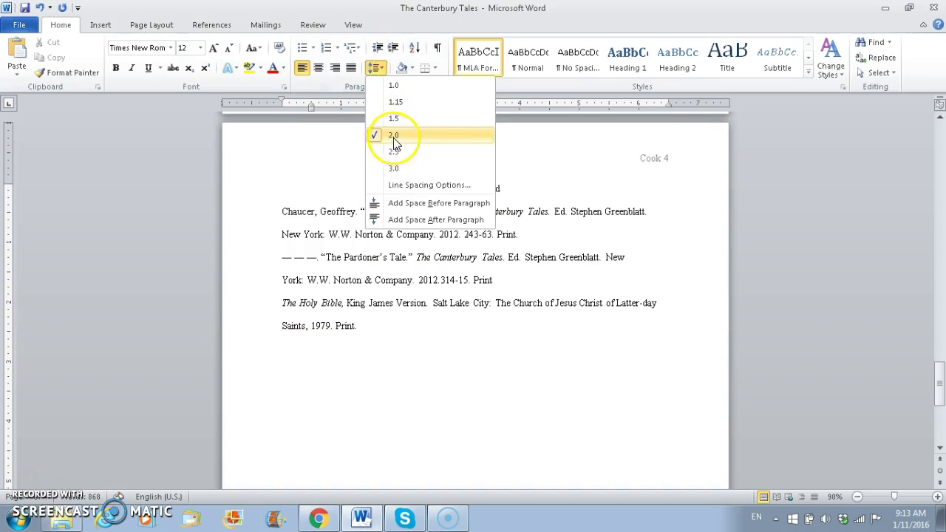
pyautogui.click(453, 348)
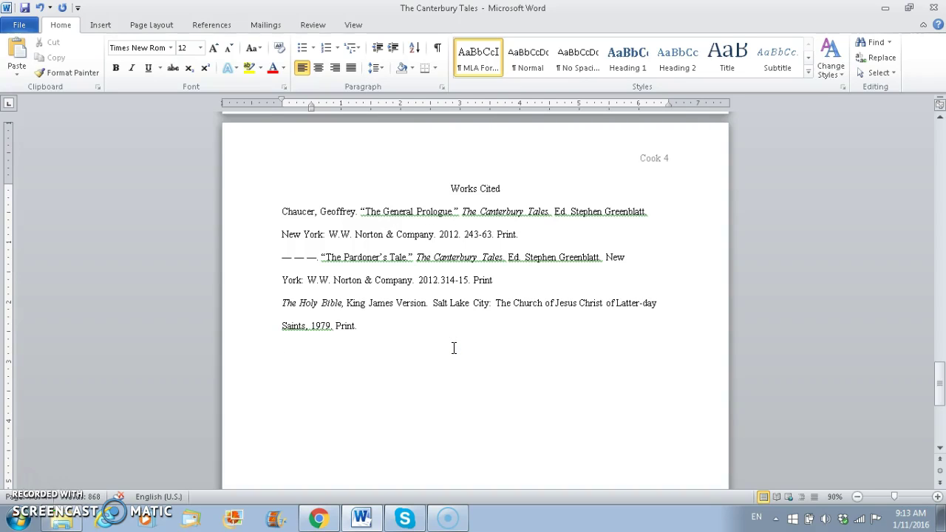
pyautogui.click(281, 211)
pyautogui.press('Tab')
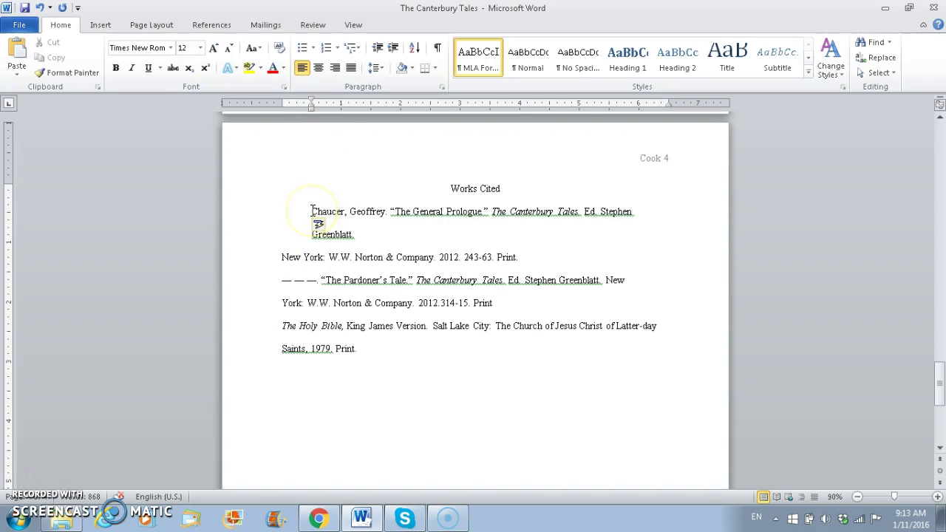
pyautogui.press('BackSpace')
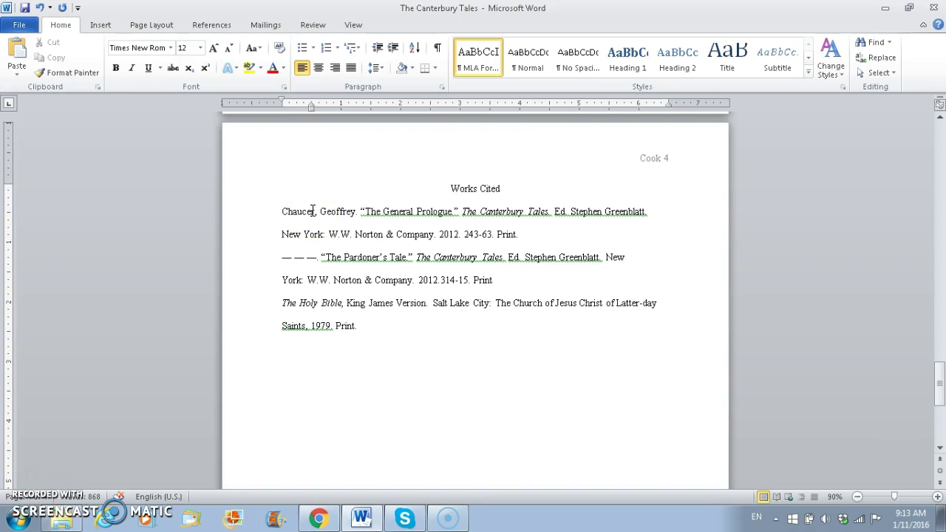
# Indent the second line of each of the three citations by one tab stop, keeping their first lines at the margin
pyautogui.click(281, 237)
pyautogui.click(282, 212)
pyautogui.click(280, 237)
pyautogui.press('Tab')
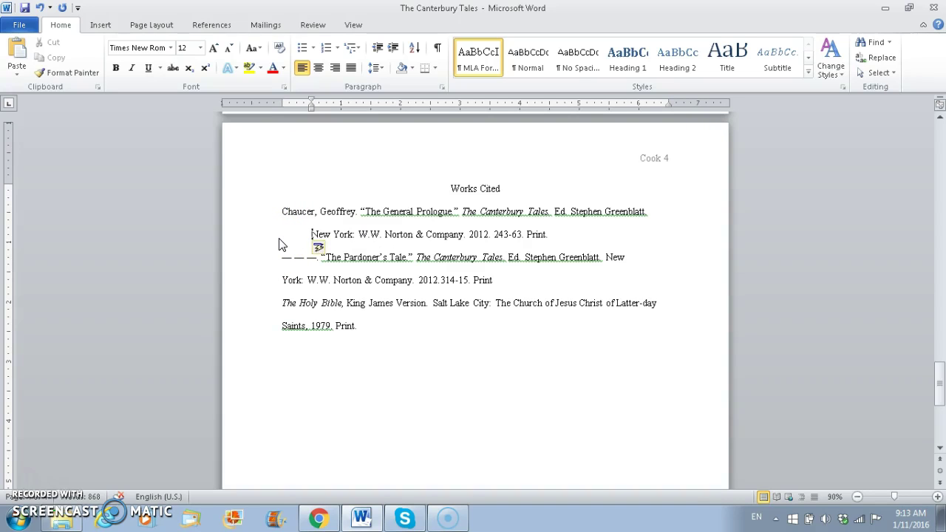
pyautogui.click(282, 281)
pyautogui.click(281, 284)
pyautogui.press('Tab')
pyautogui.click(281, 329)
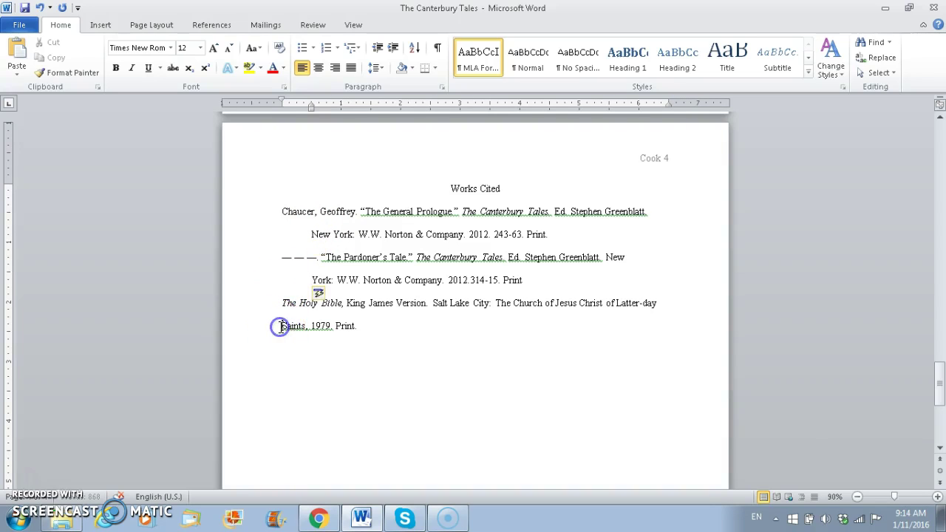
pyautogui.press('Tab')
pyautogui.press('End')
pyautogui.press('Return')
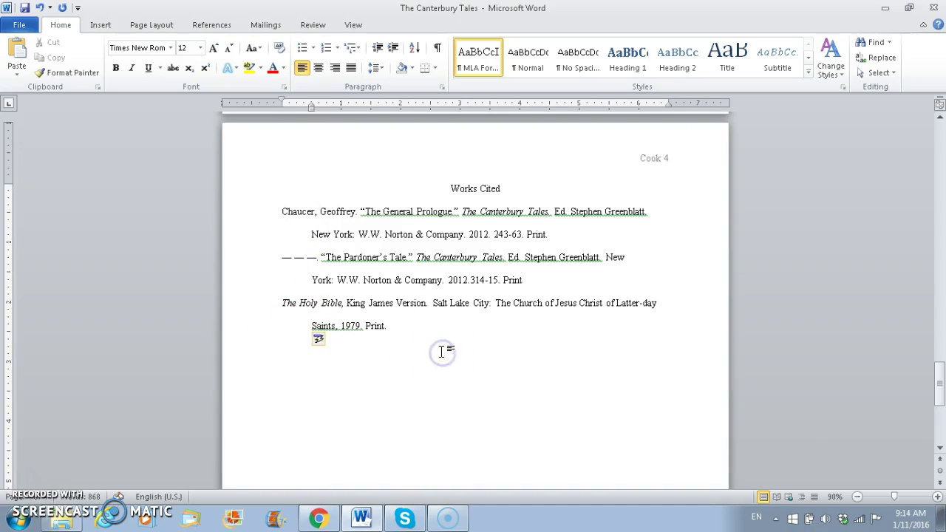